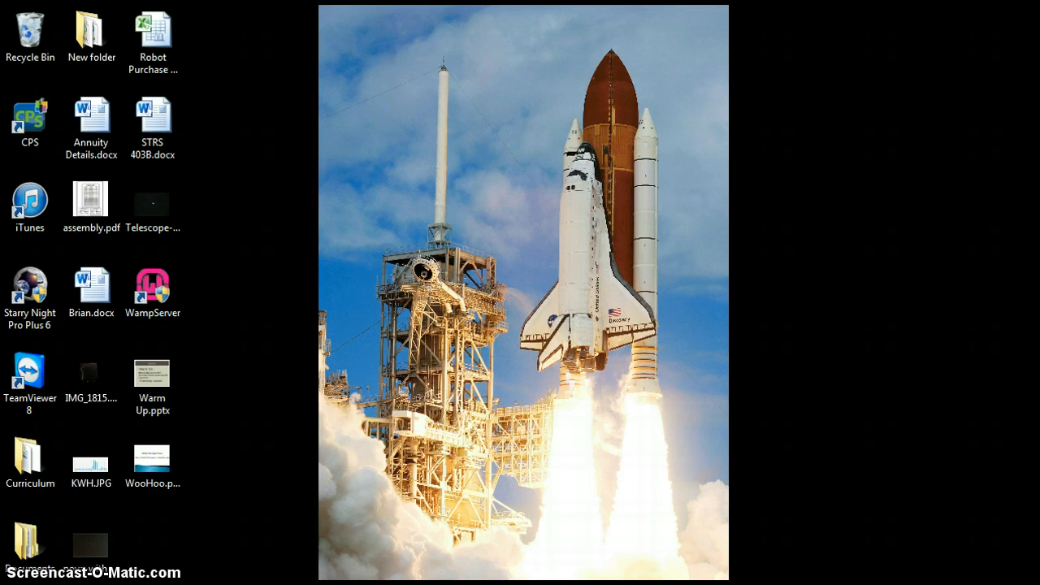
# Step: Open the Ch3 WS3.tst worksheet and export it in Blackboard 6.x format as 3.3 Worksheet in the blackboard folder
pyautogui.click(269, 583)
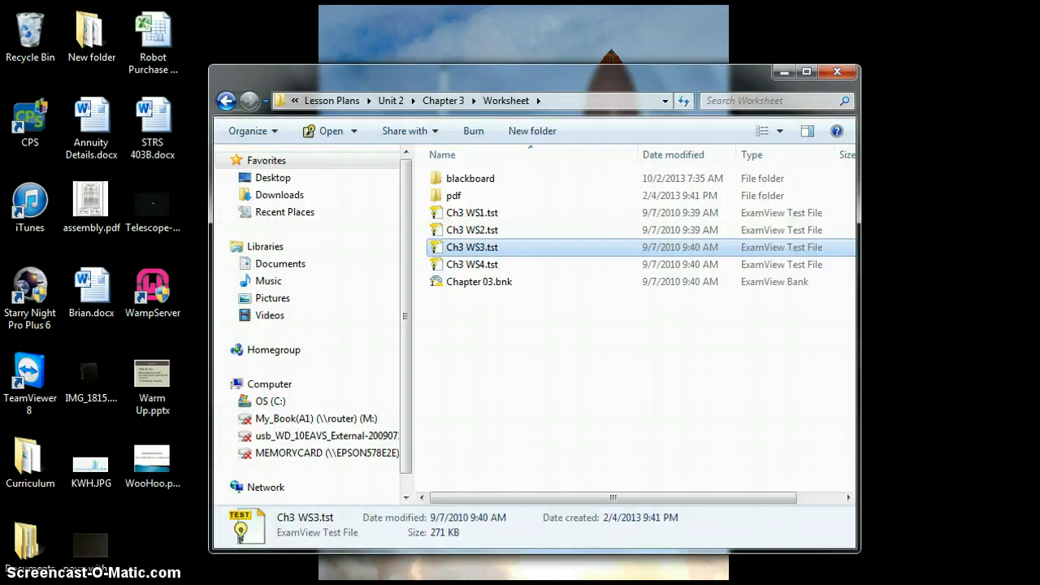
pyautogui.doubleClick(485, 253)
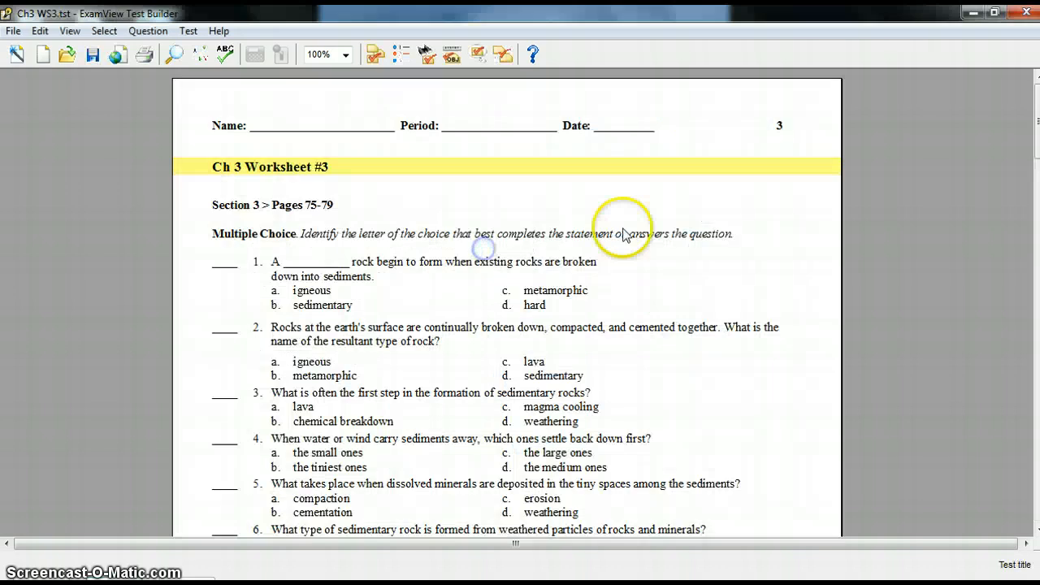
pyautogui.click(15, 33)
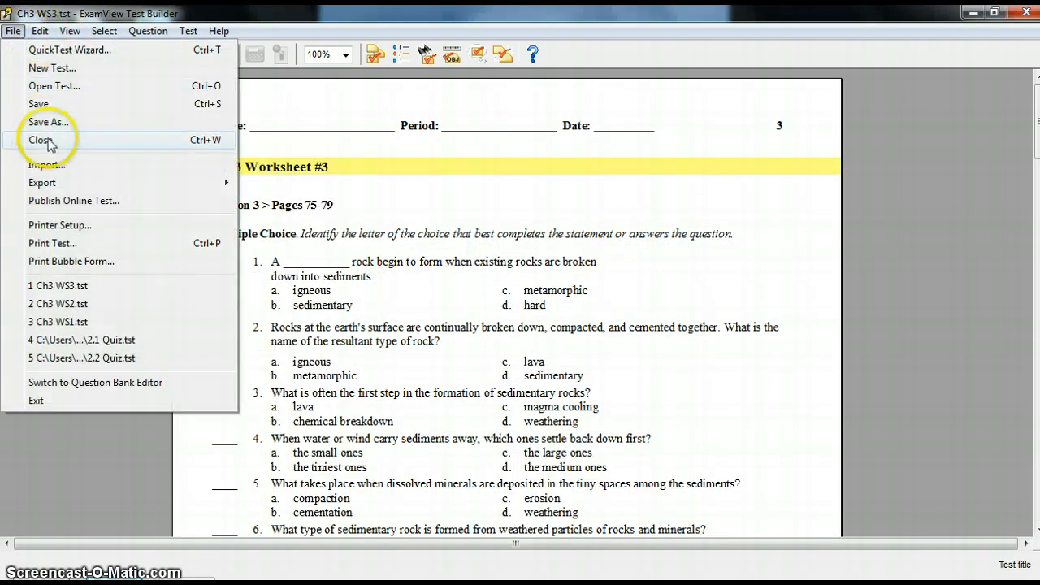
pyautogui.moveTo(44, 187)
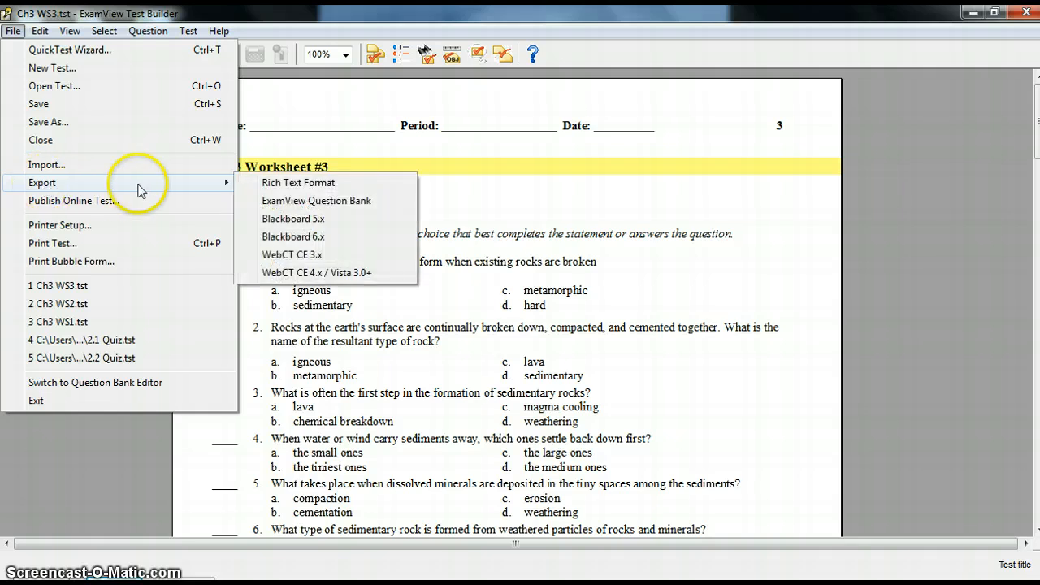
pyautogui.click(316, 243)
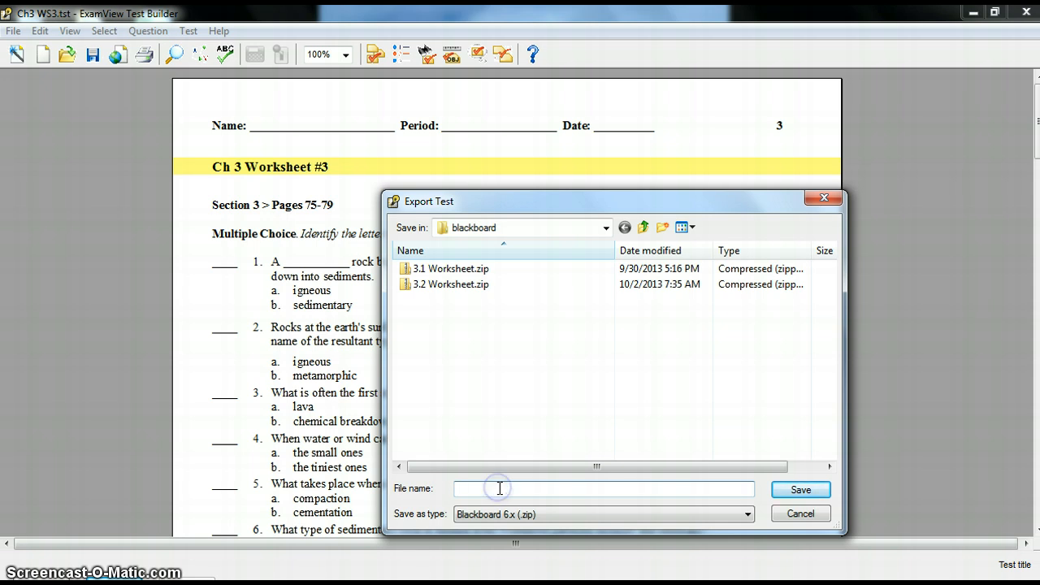
pyautogui.write('3.3 Worksheet')
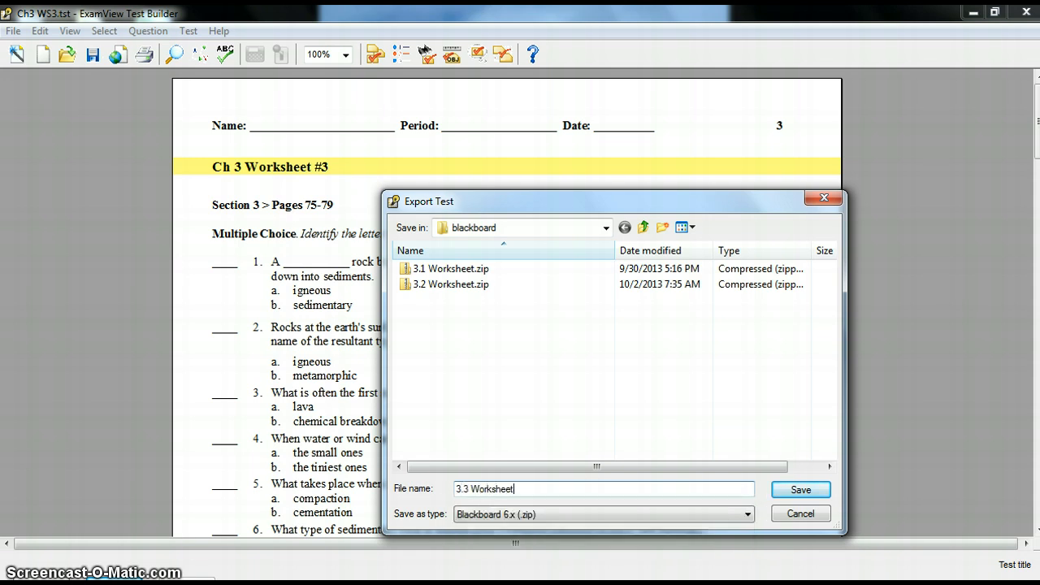
pyautogui.click(798, 491)
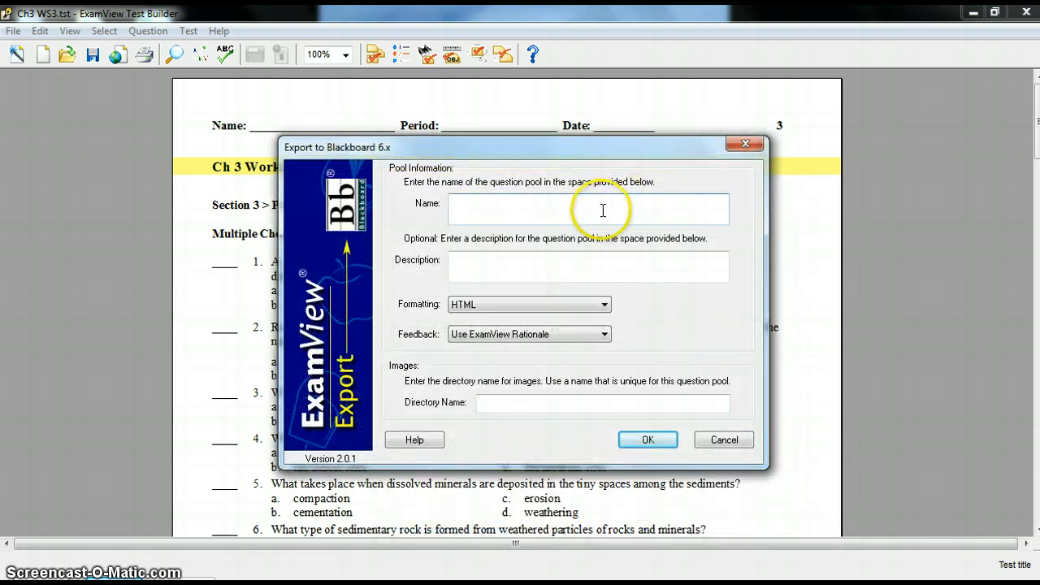
# Step: Name both the question pool and its image directory 3.3 Worksheet and run the Blackboard export
pyautogui.write('3.3 Worksheet')
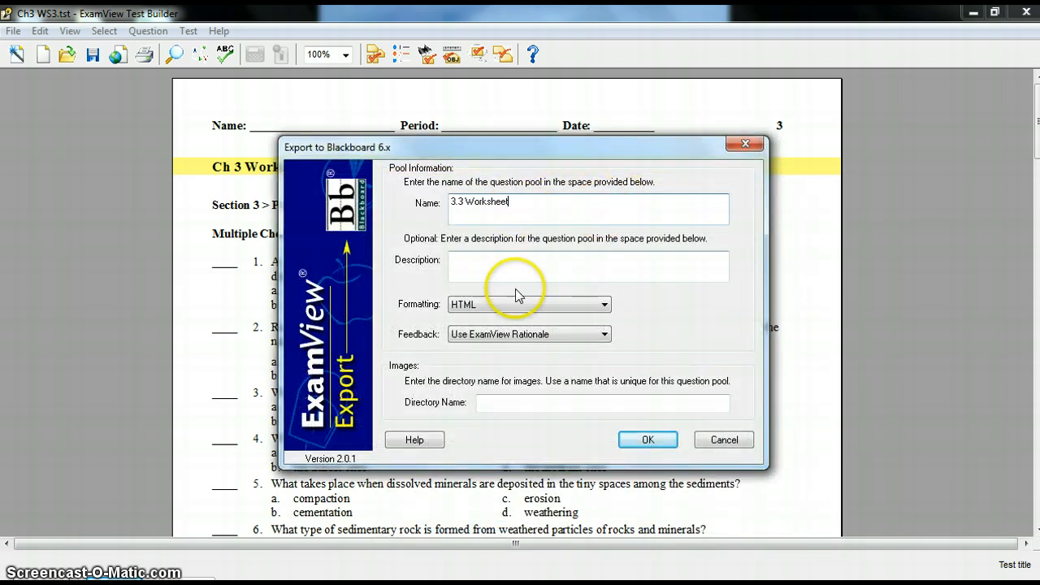
pyautogui.click(518, 401)
pyautogui.write('3.3 Worksheet')
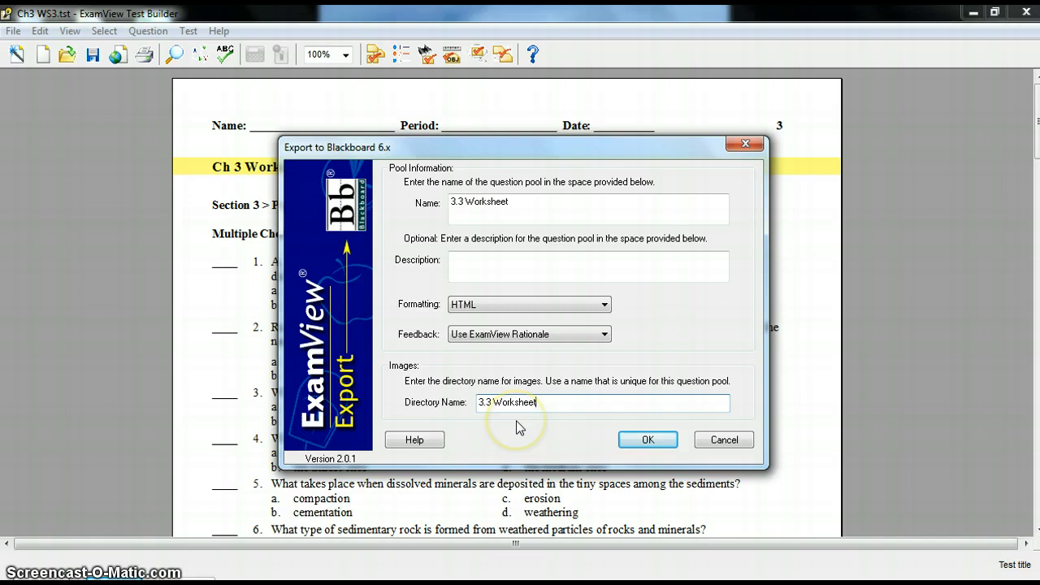
pyautogui.click(653, 441)
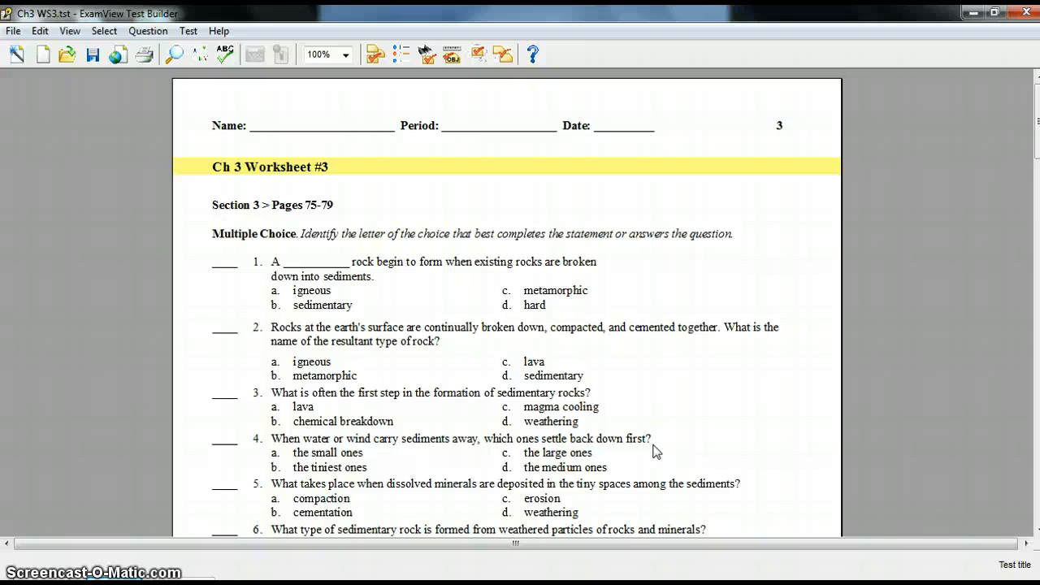
# Step: Close ExamView, switch to the Haiku Learning class in the browser, and open the imports list of its assessments
pyautogui.click(1029, 14)
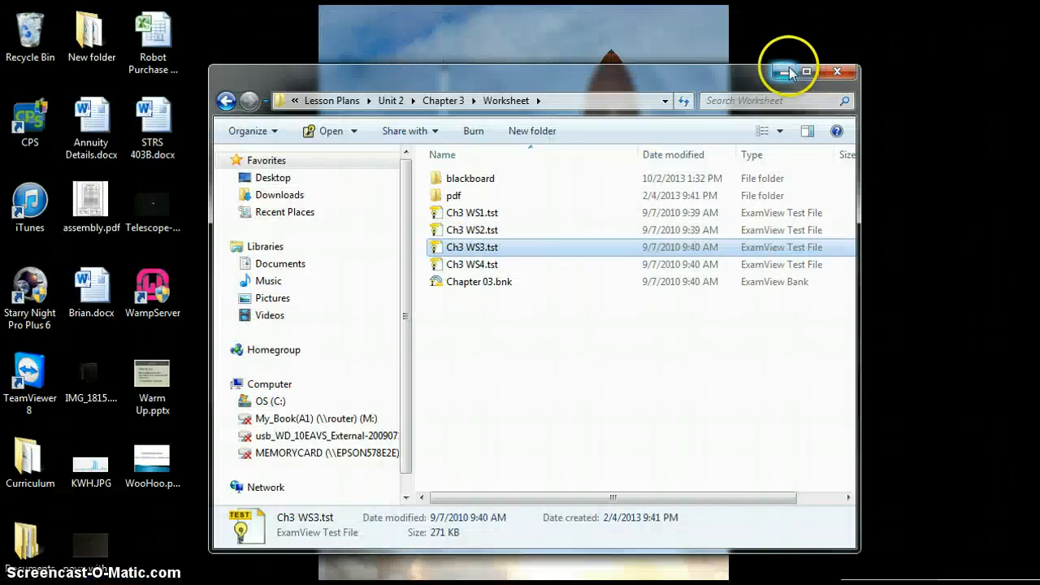
pyautogui.click(788, 69)
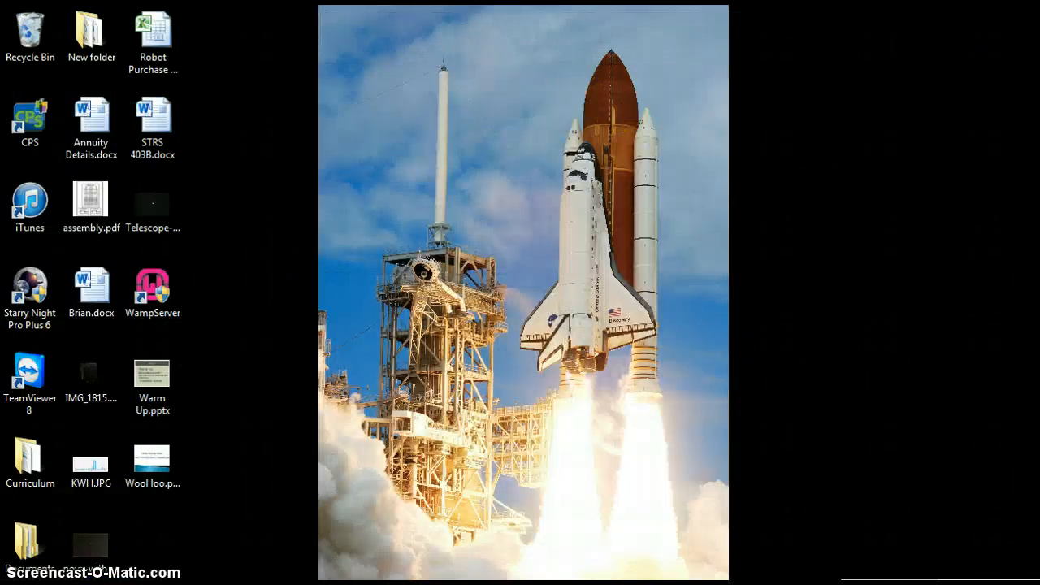
pyautogui.hotkey('alt', 'Tab')
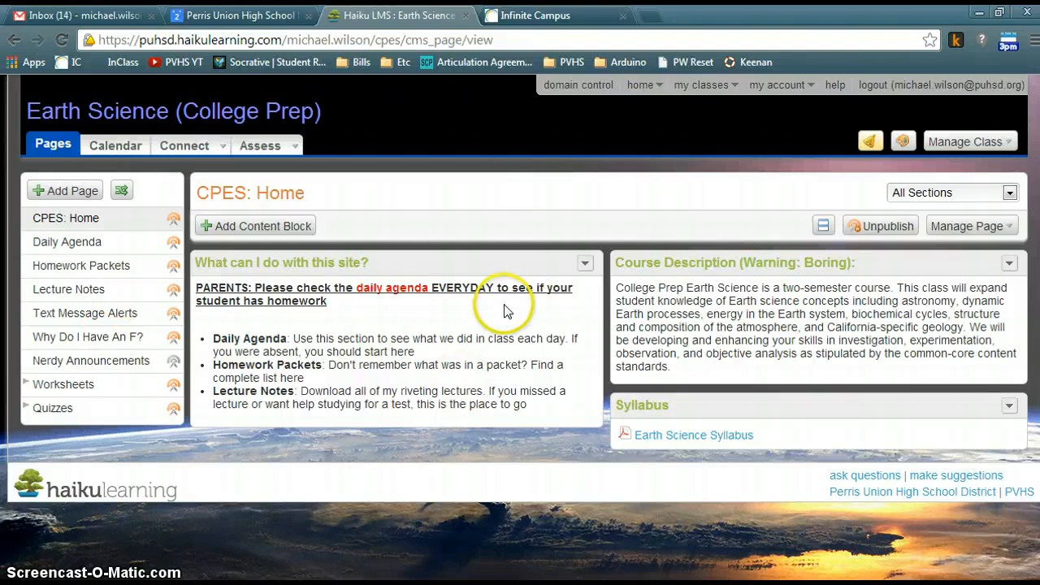
pyautogui.click(274, 148)
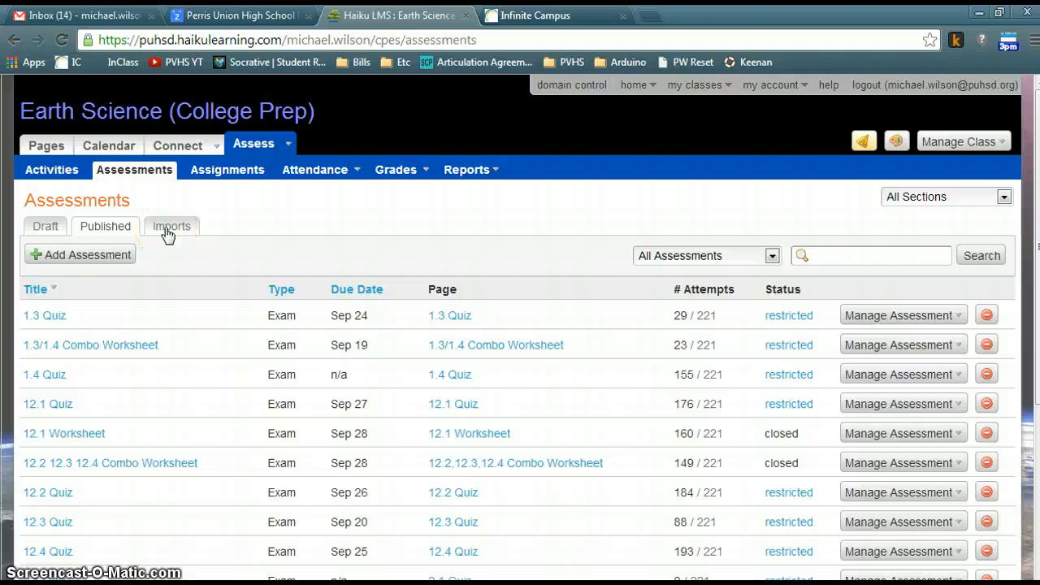
pyautogui.click(168, 228)
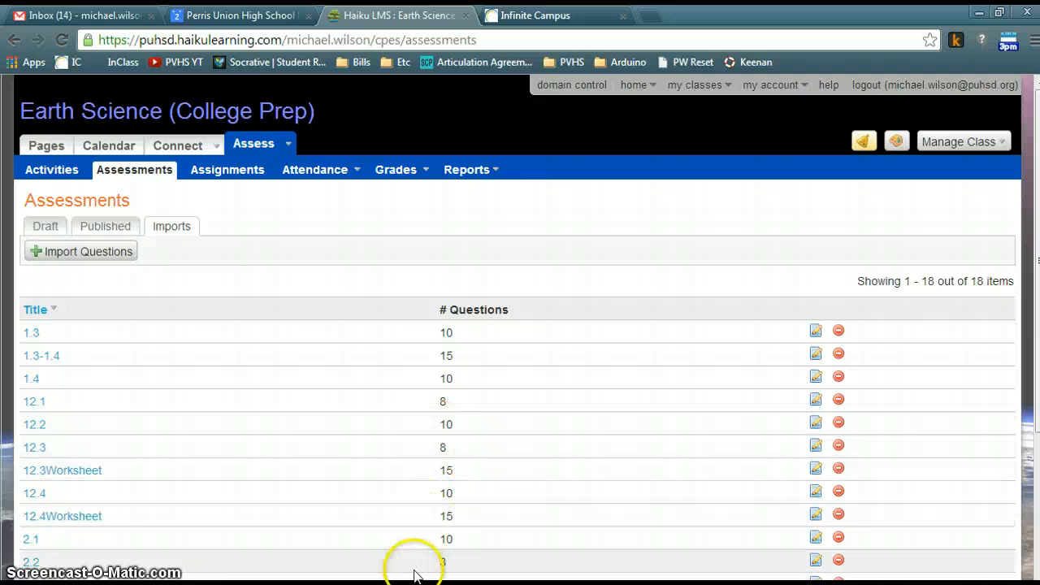
# Step: Import questions into the Earth Science class from the file 3.3 Worksheet.zip
pyautogui.click(84, 254)
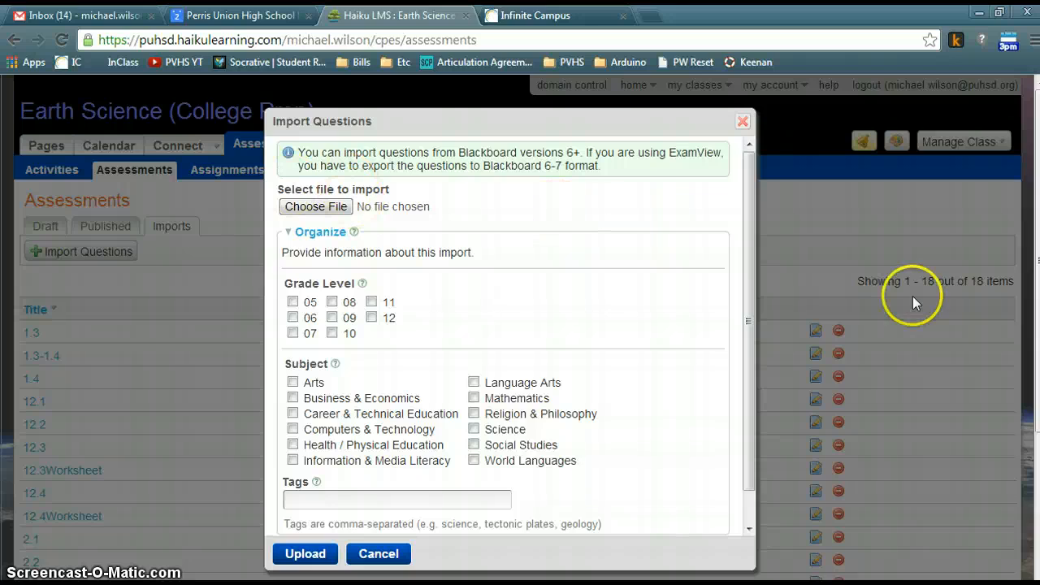
pyautogui.moveTo(748, 160)
pyautogui.mouseDown()
pyautogui.moveTo(751, 247)
pyautogui.moveTo(748, 140)
pyautogui.mouseUp()
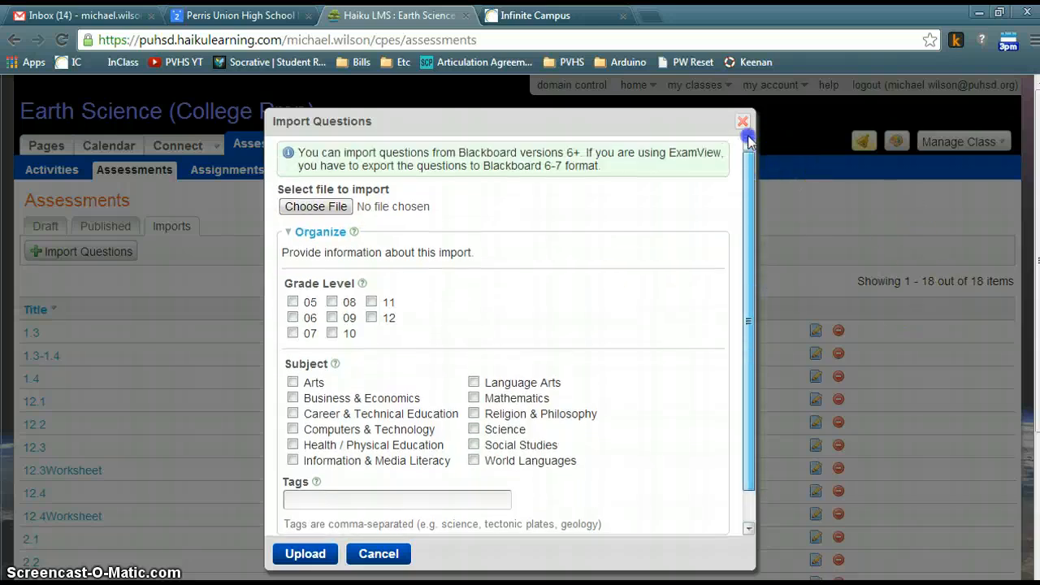
pyautogui.click(312, 212)
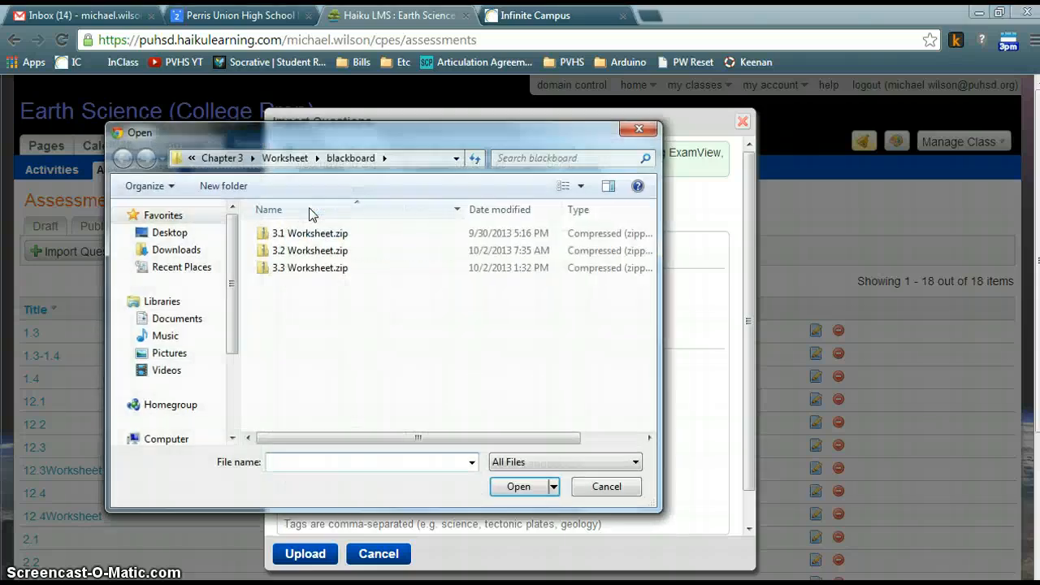
pyautogui.click(301, 270)
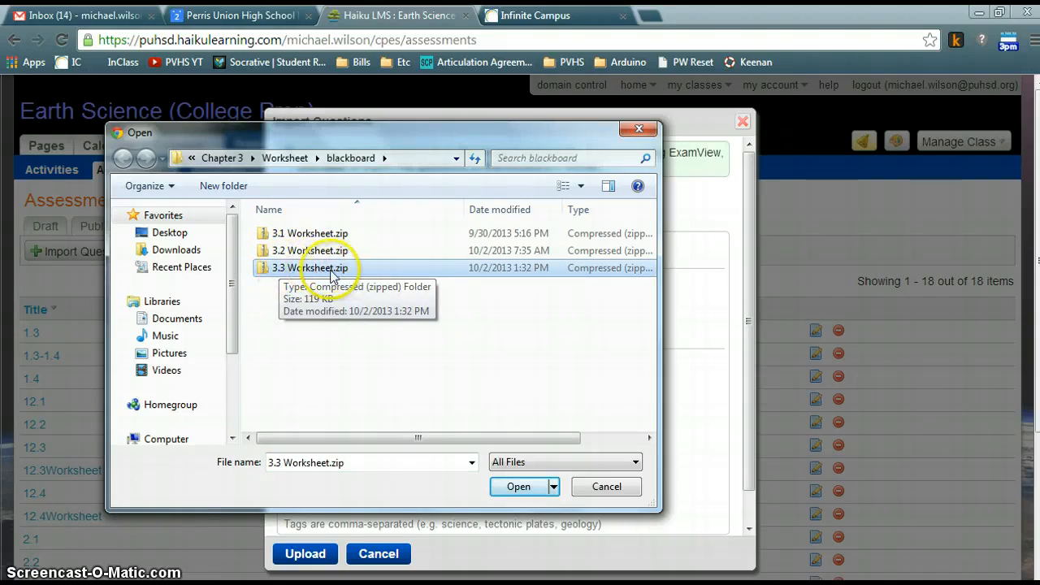
pyautogui.click(519, 488)
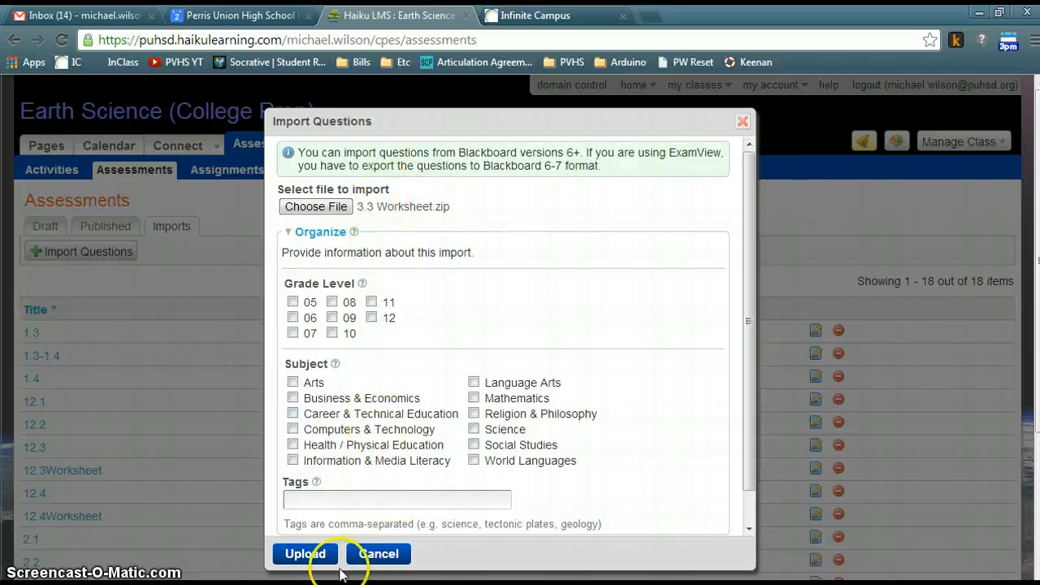
pyautogui.click(300, 556)
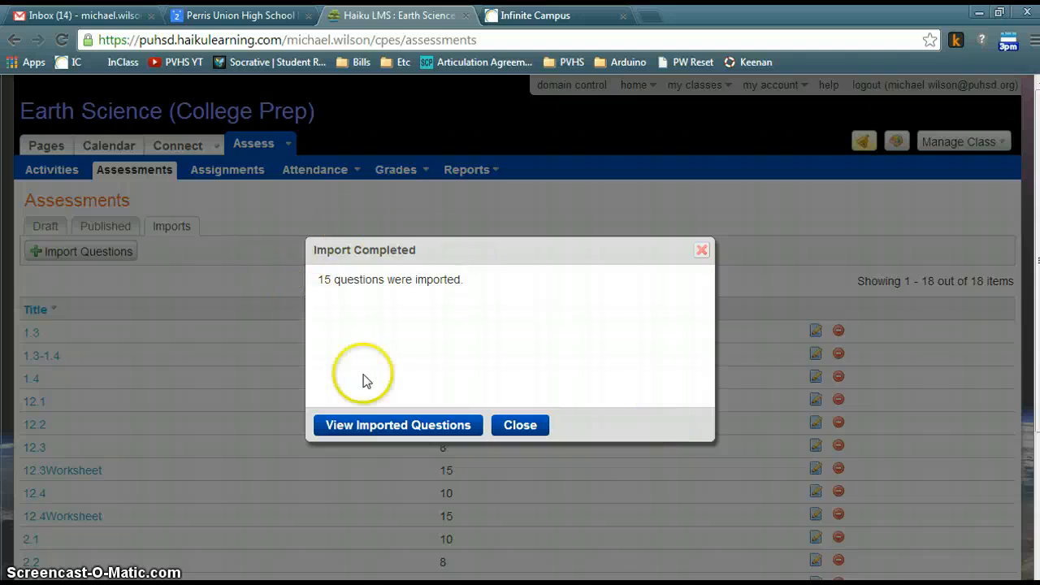
# Step: View the imported questions in the Question Library and select all of them on the page
pyautogui.click(370, 431)
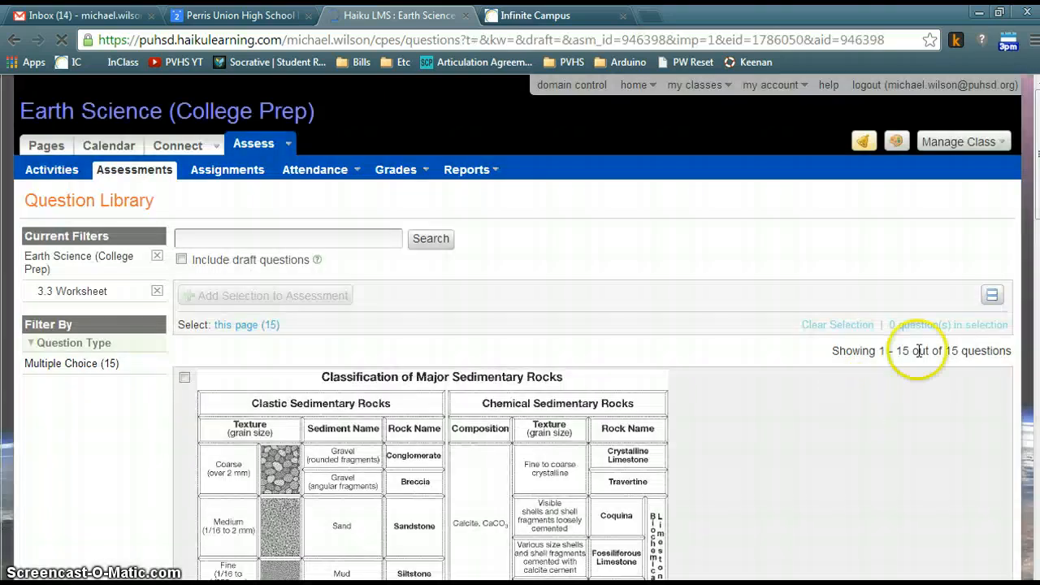
pyautogui.moveTo(1036, 143); pyautogui.dragTo(999, 139)
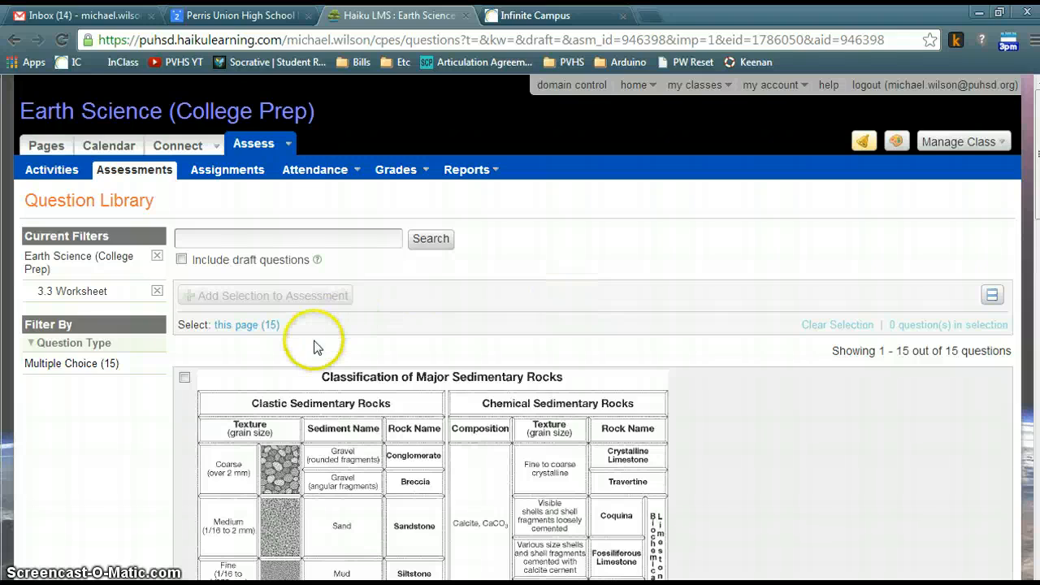
pyautogui.click(237, 330)
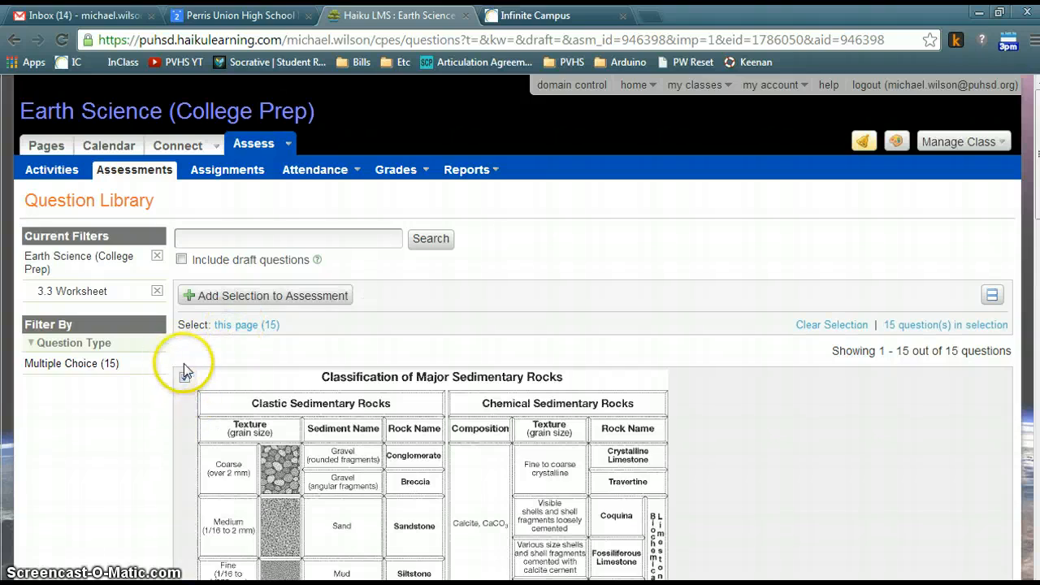
pyautogui.moveTo(1026, 167); pyautogui.dragTo(1023, 546)
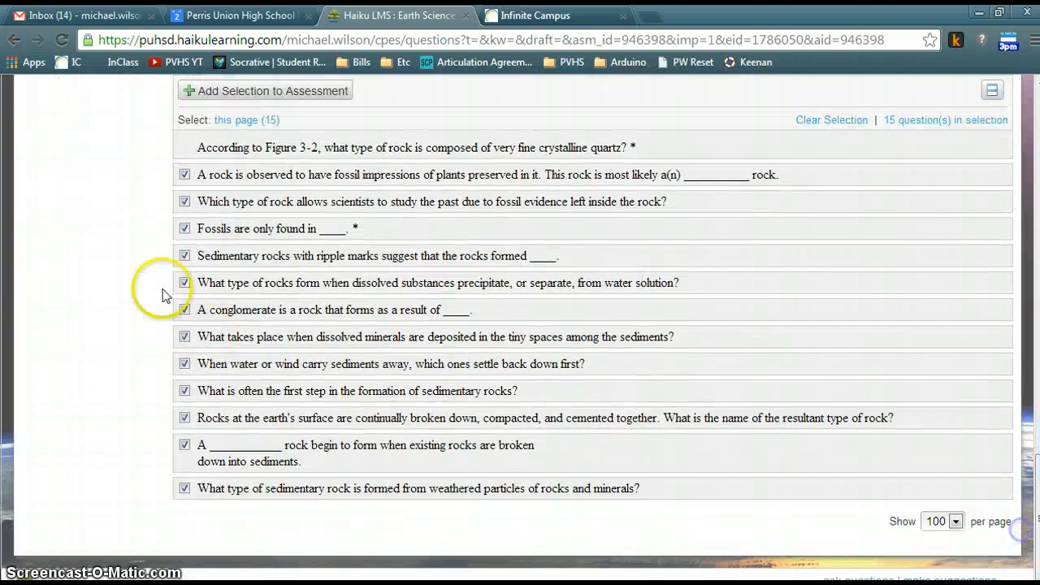
pyautogui.scroll(15, 336, 395)
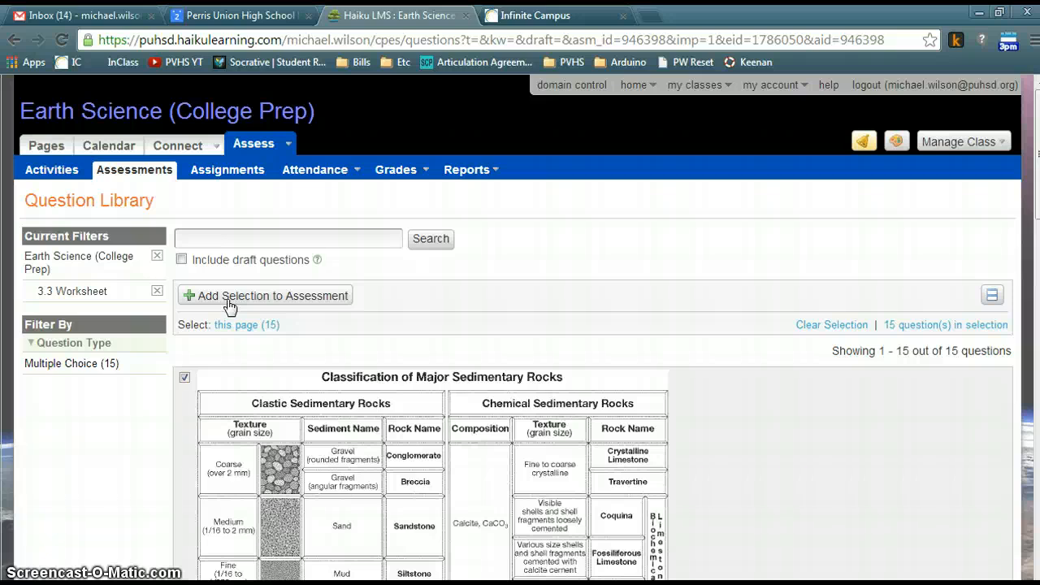
# Step: Add the selected questions to a new assessment of type Exam
pyautogui.click(230, 302)
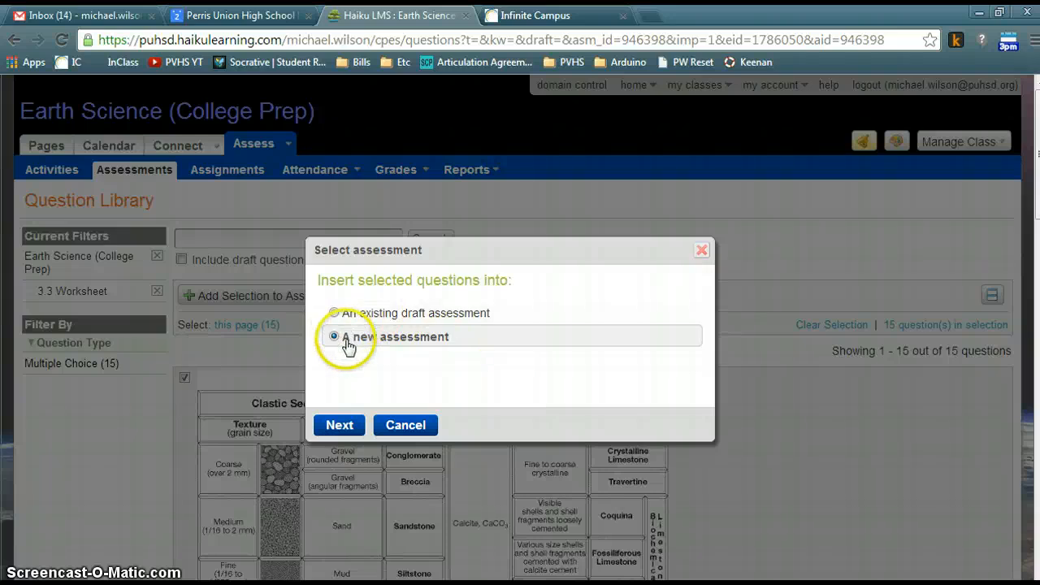
pyautogui.click(334, 426)
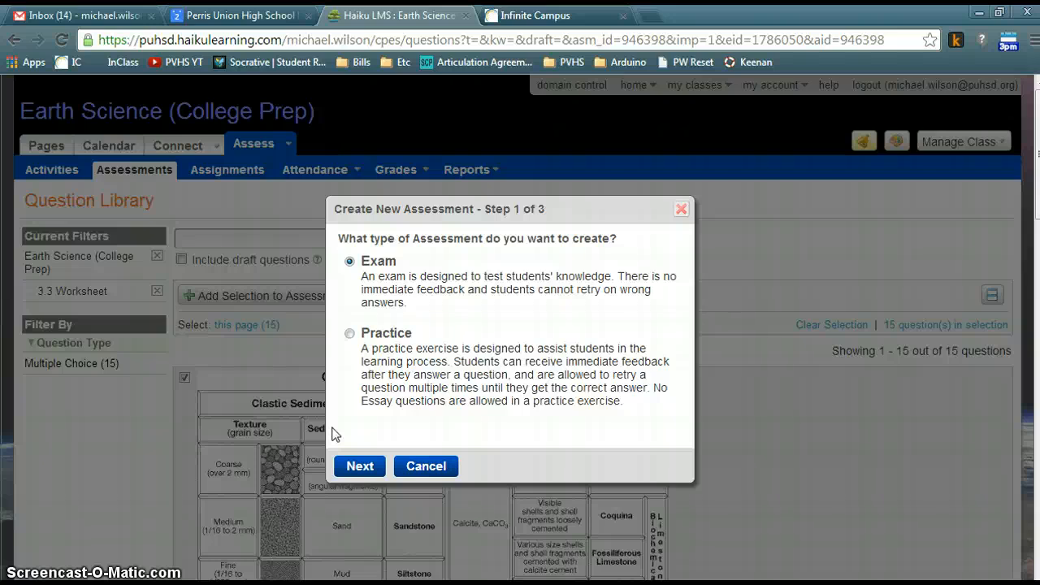
pyautogui.click(358, 467)
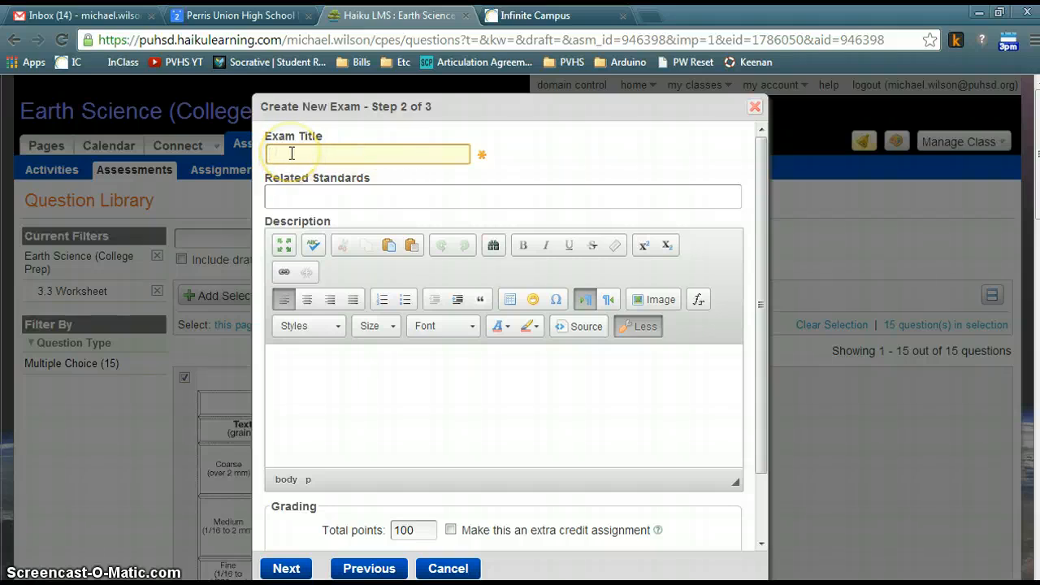
# Step: Title the new exam 3.3 Worksheet, set its total points to 15, and continue to the final setup stage
pyautogui.write('3.3 Worksheet')
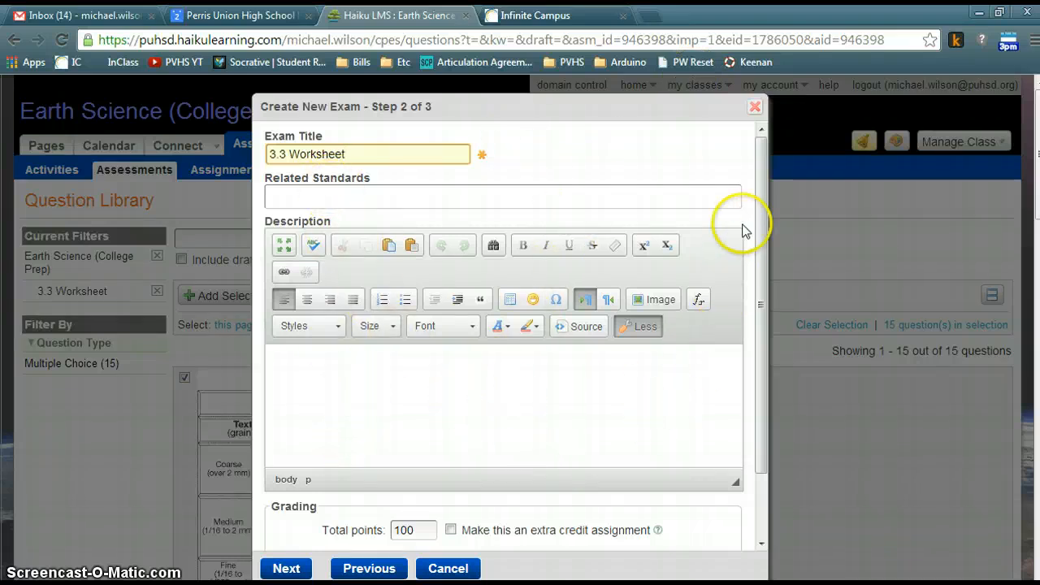
pyautogui.moveTo(758, 189); pyautogui.dragTo(772, 272)
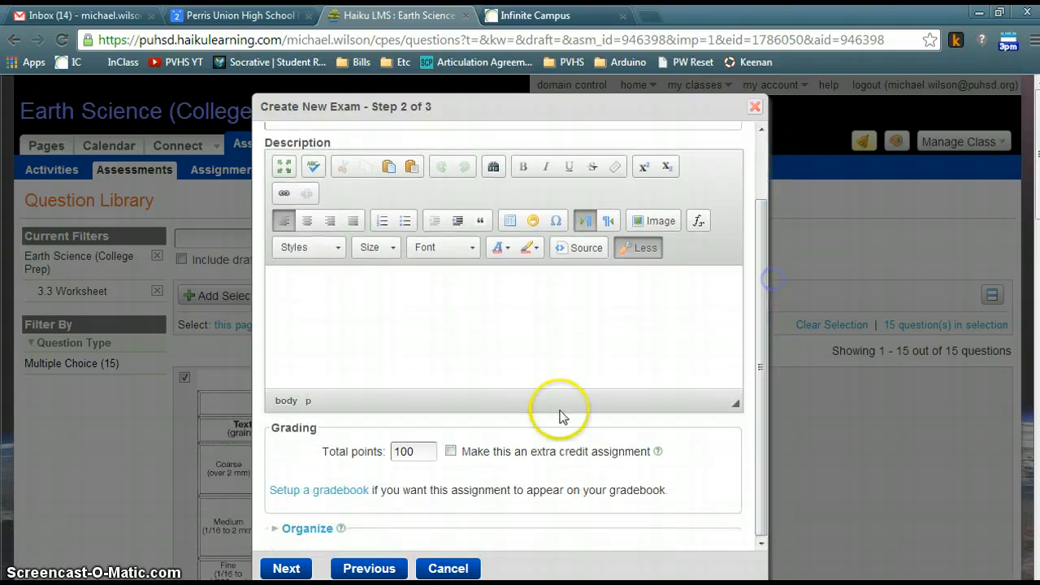
pyautogui.doubleClick(406, 452)
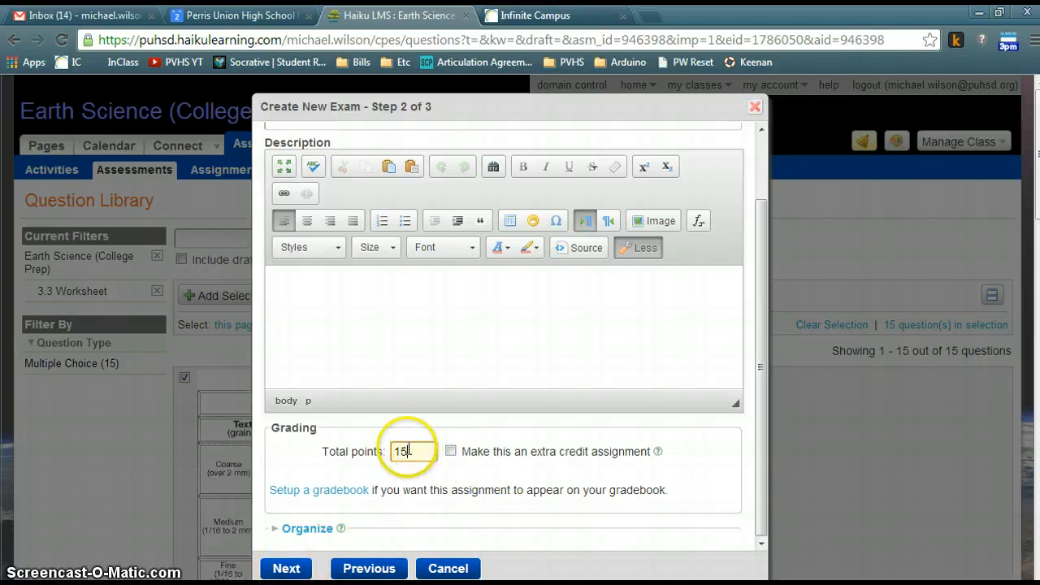
pyautogui.moveTo(760, 325); pyautogui.dragTo(764, 235)
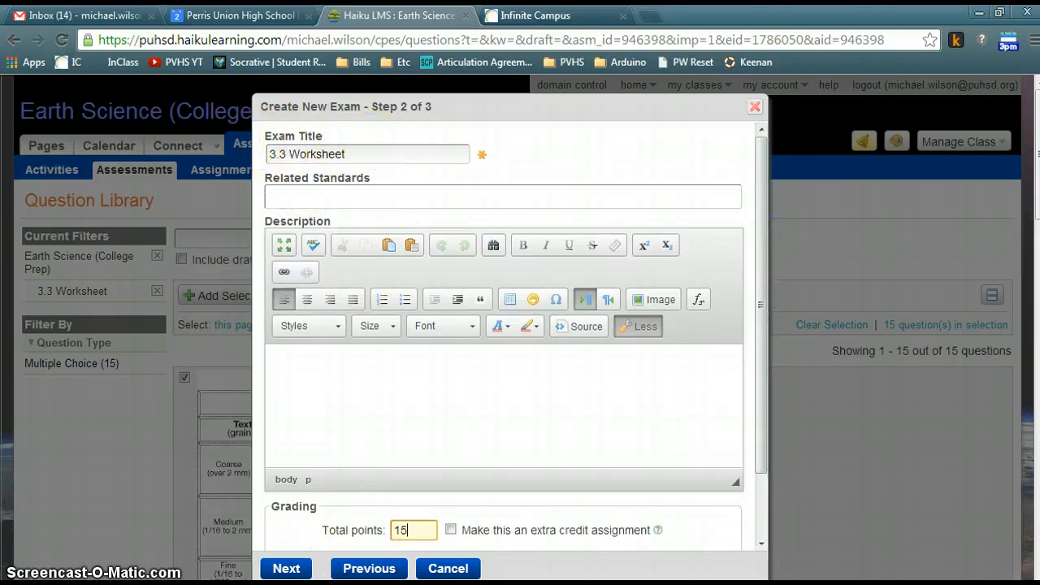
pyautogui.click(286, 569)
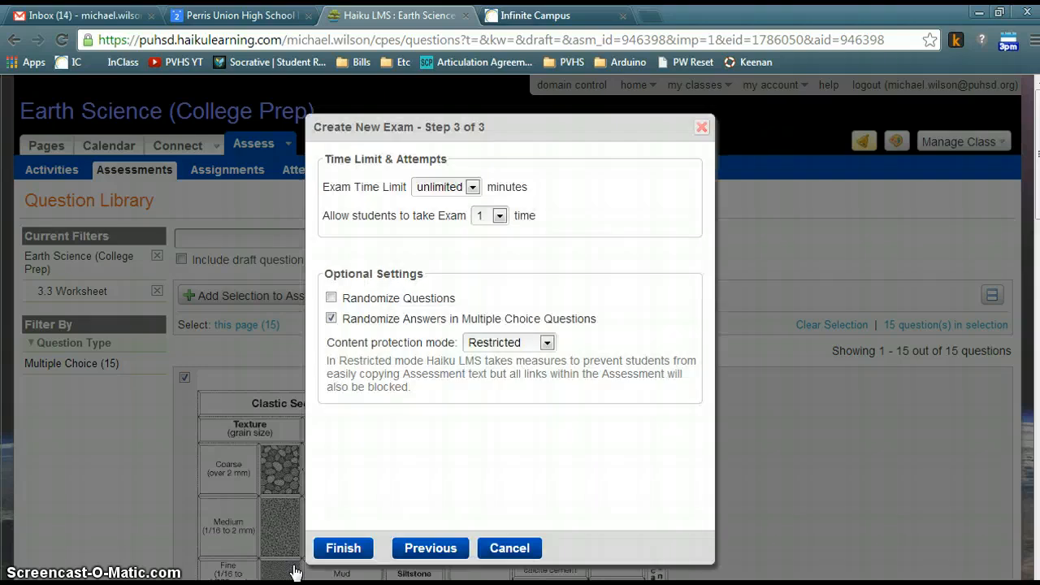
# Step: Keep the exam time limit unlimited with 1 attempt allowed, and enable randomizing of the questions
pyautogui.click(472, 188)
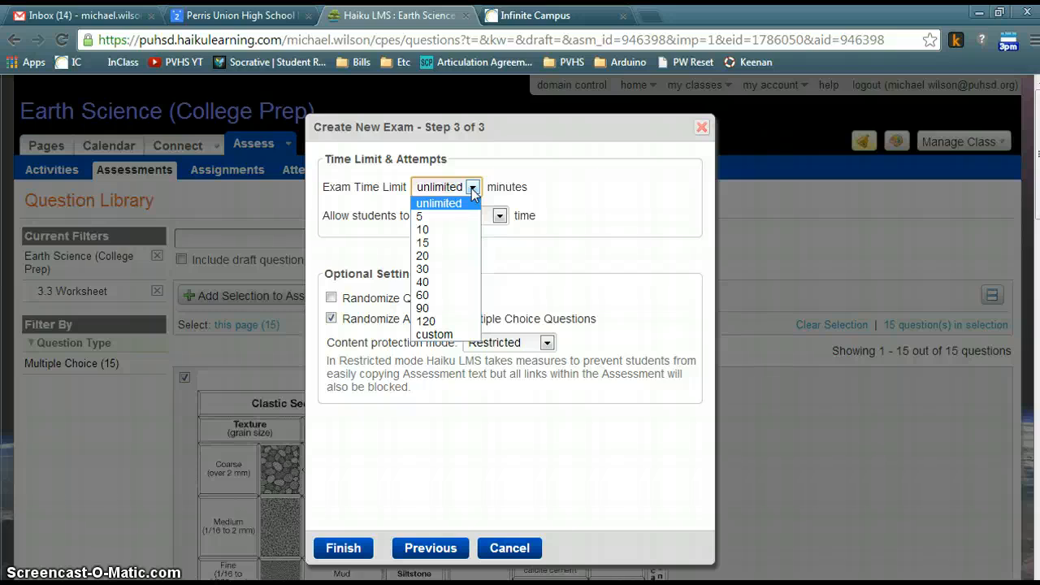
pyautogui.click(473, 188)
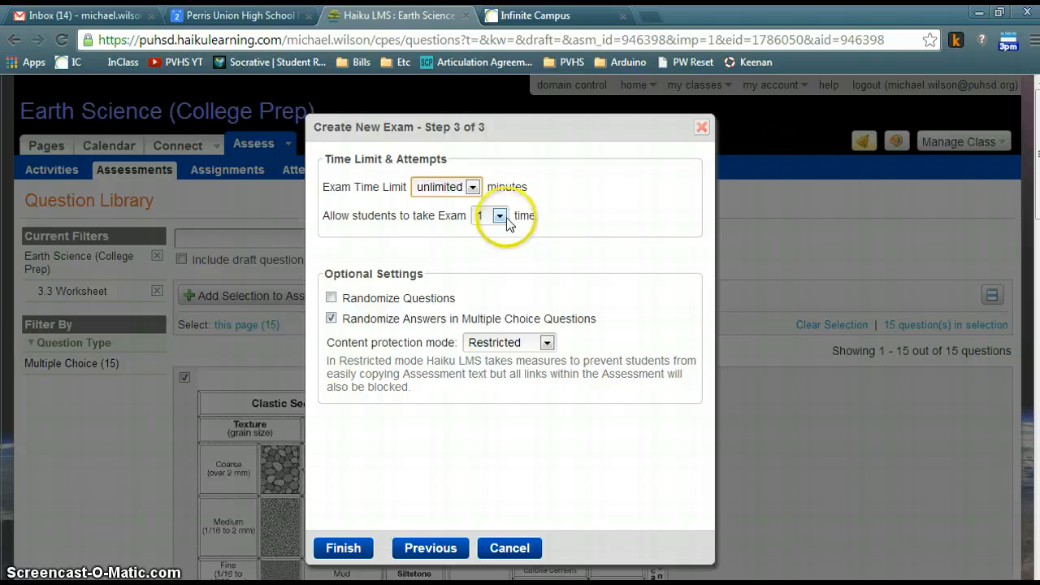
pyautogui.click(500, 215)
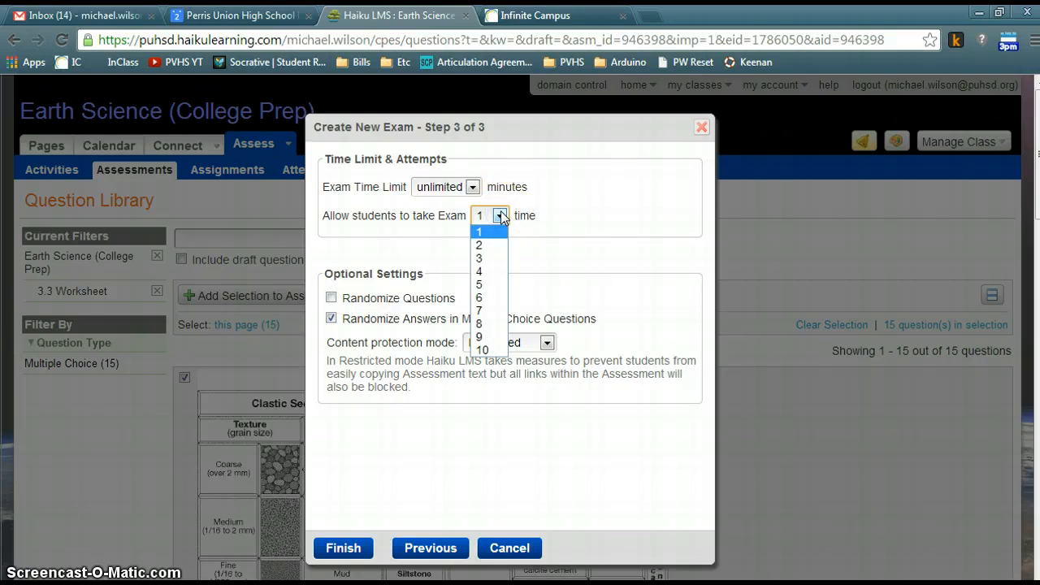
pyautogui.click(480, 217)
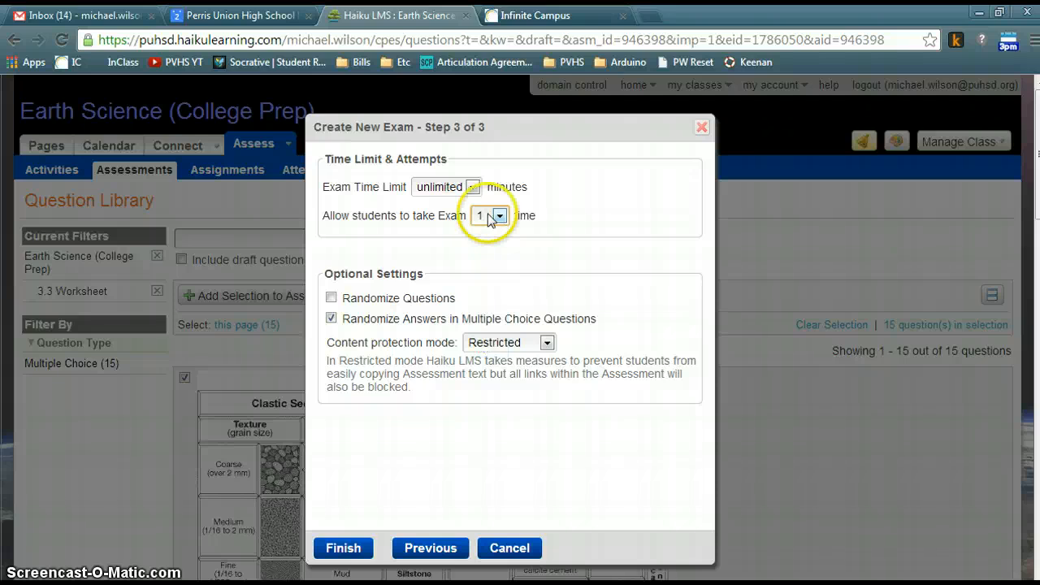
pyautogui.click(332, 300)
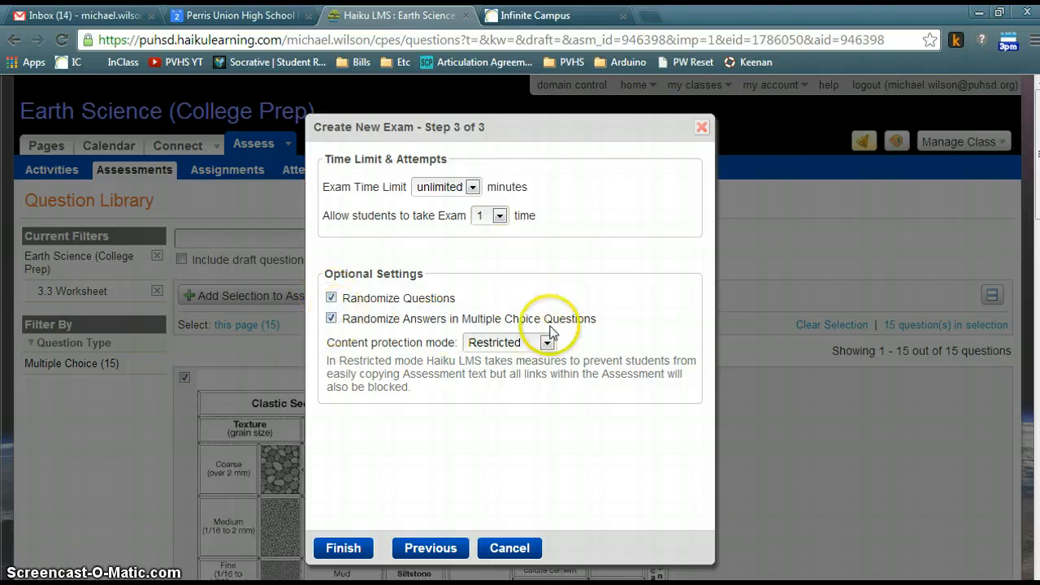
# Step: Examine the content protection mode choices and the description of Restricted mode, keeping Restricted selected
pyautogui.click(513, 344)
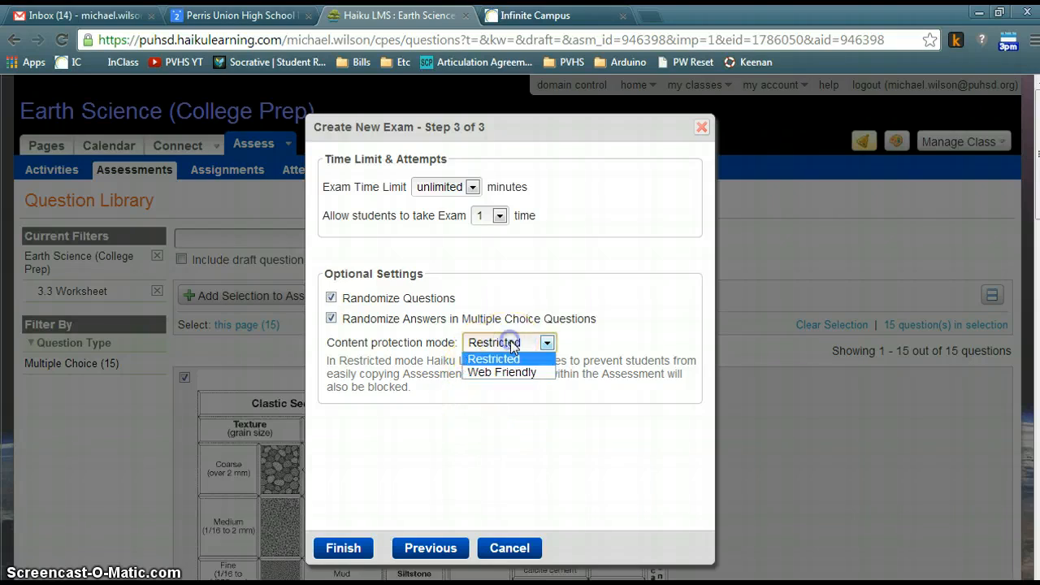
pyautogui.click(513, 345)
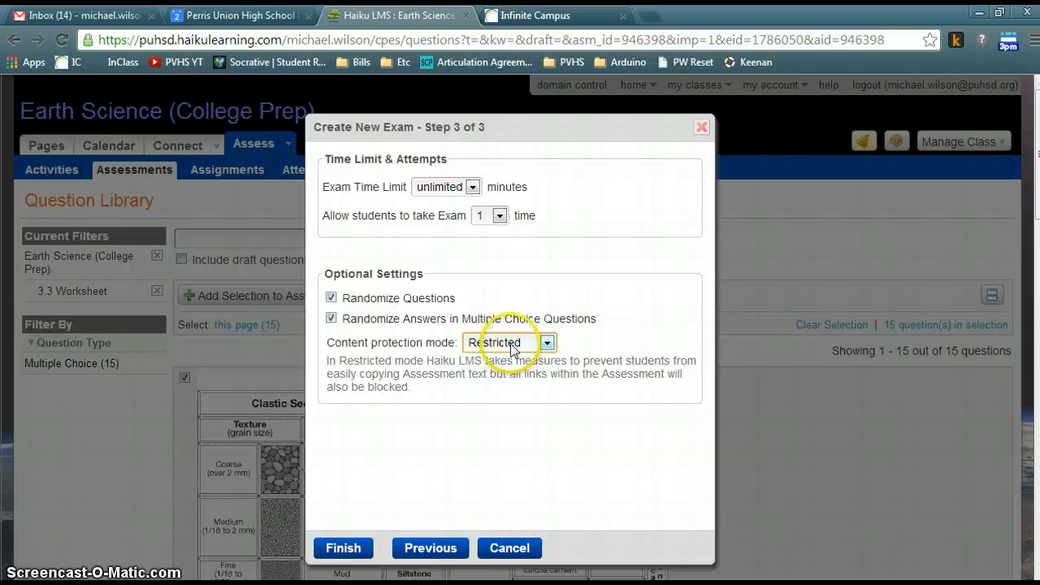
pyautogui.click(515, 344)
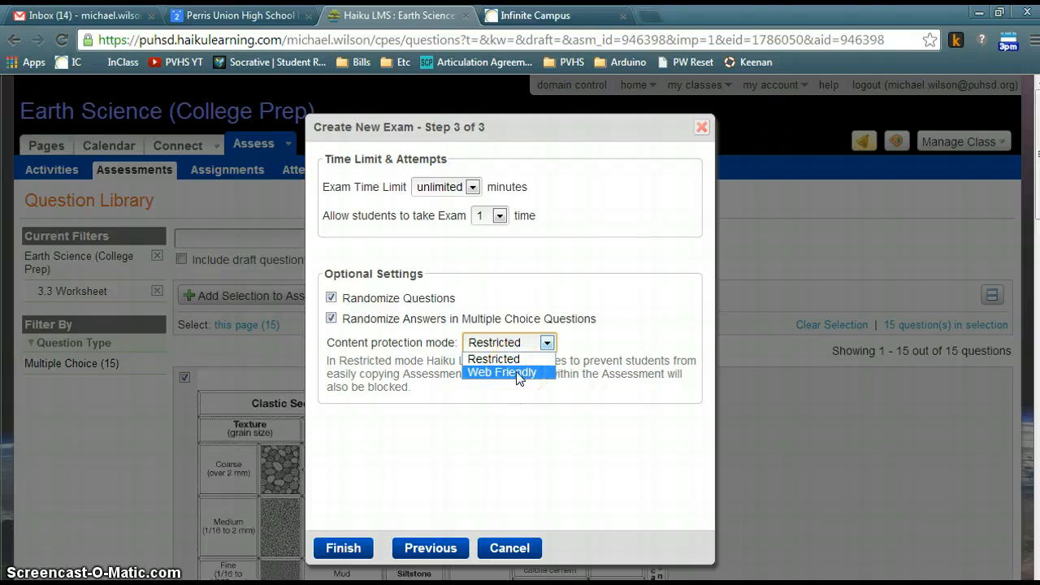
pyautogui.click(376, 379)
pyautogui.moveTo(360, 360); pyautogui.dragTo(407, 385)
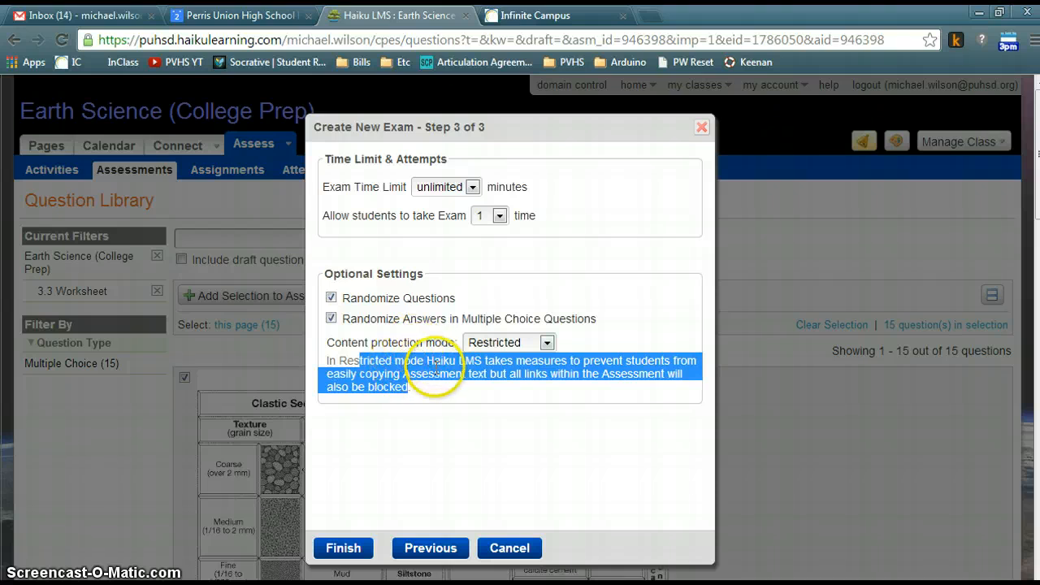
pyautogui.click(549, 345)
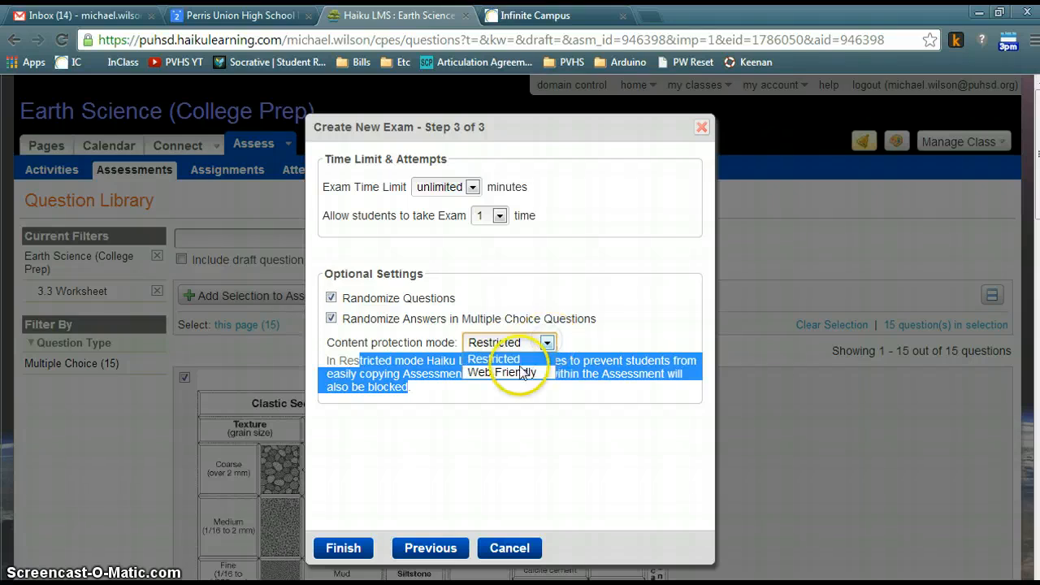
pyautogui.click(502, 361)
pyautogui.click(418, 343)
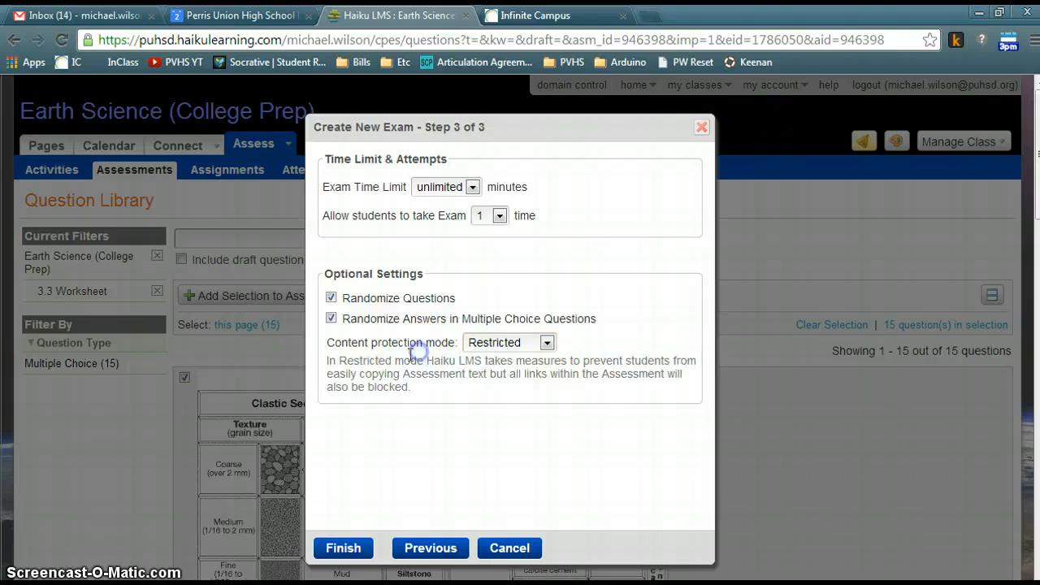
# Step: Finish the exam setup and insert all questions from the selection into the 3.3 Worksheet assessment
pyautogui.click(344, 548)
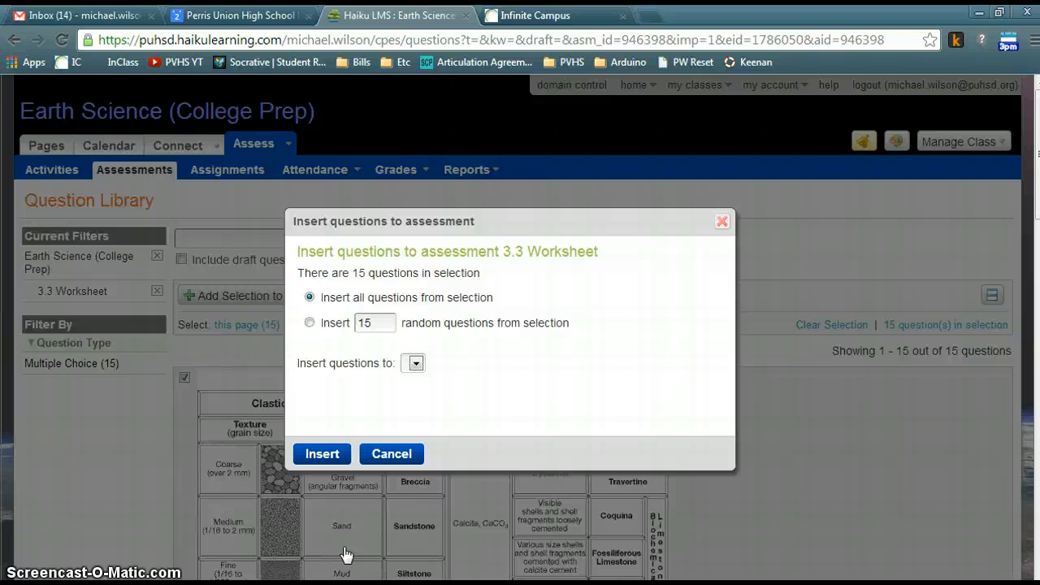
pyautogui.click(311, 323)
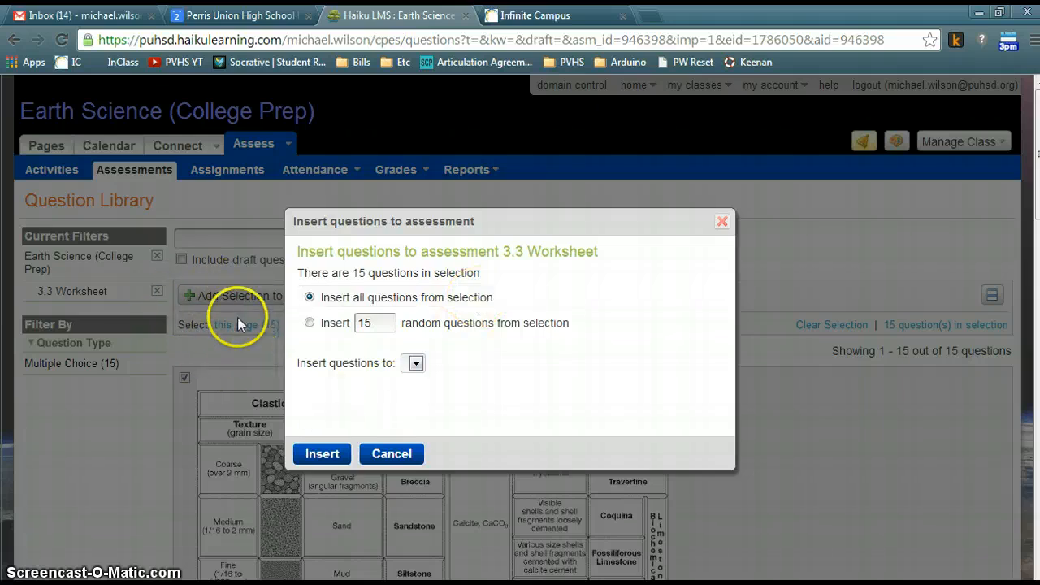
pyautogui.click(329, 460)
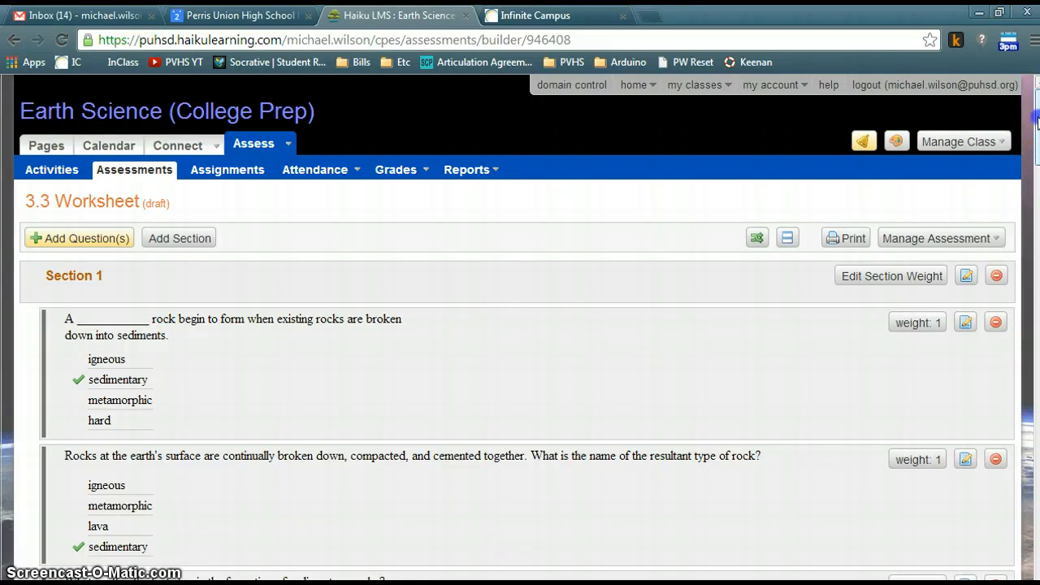
# Step: Publish the 3.3 Worksheet assessment to all sections, with students able to take it anytime
pyautogui.moveTo(1038, 121); pyautogui.dragTo(1037, 91)
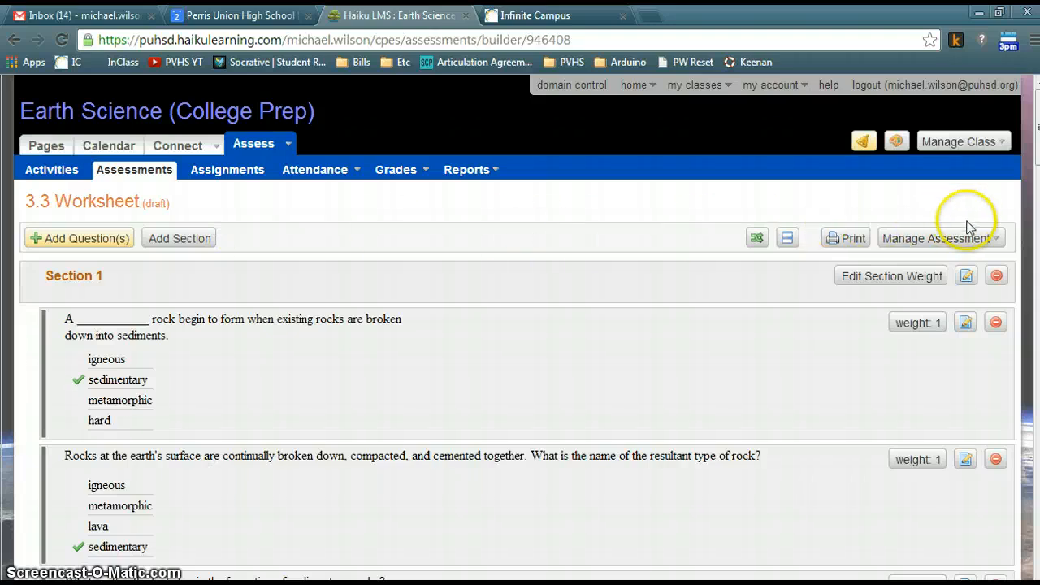
pyautogui.click(994, 238)
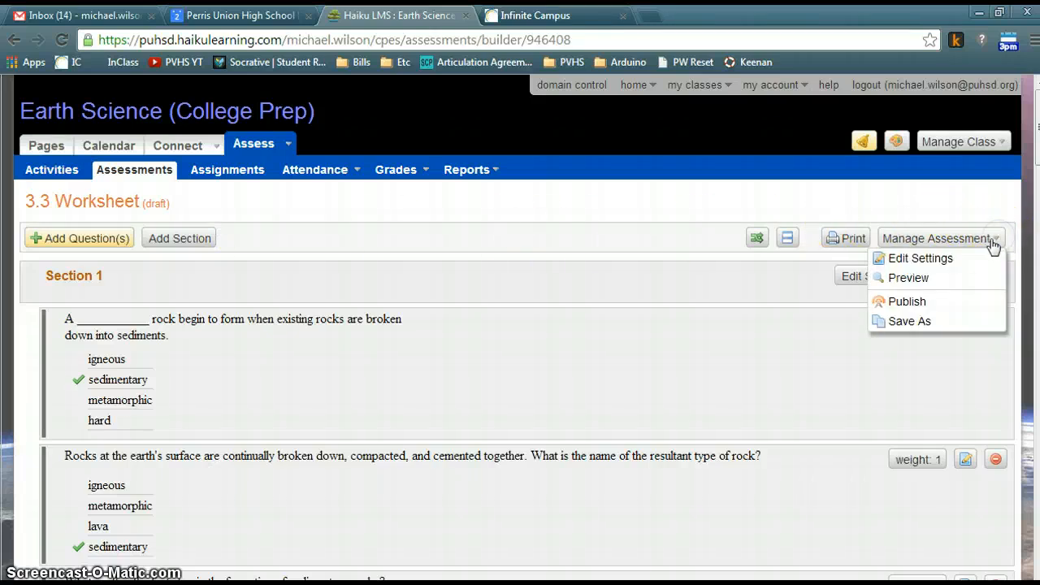
pyautogui.click(918, 303)
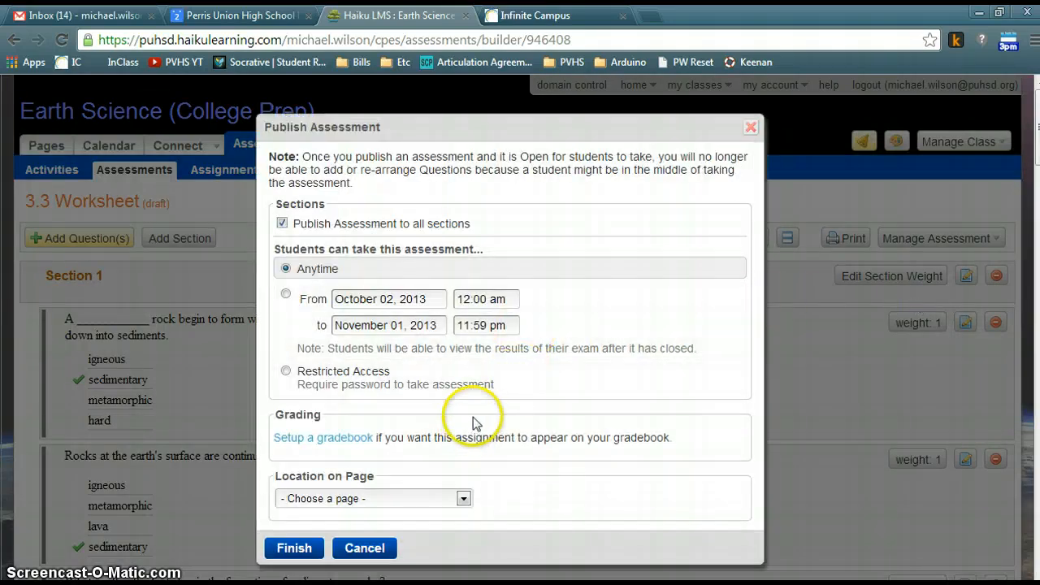
pyautogui.click(284, 551)
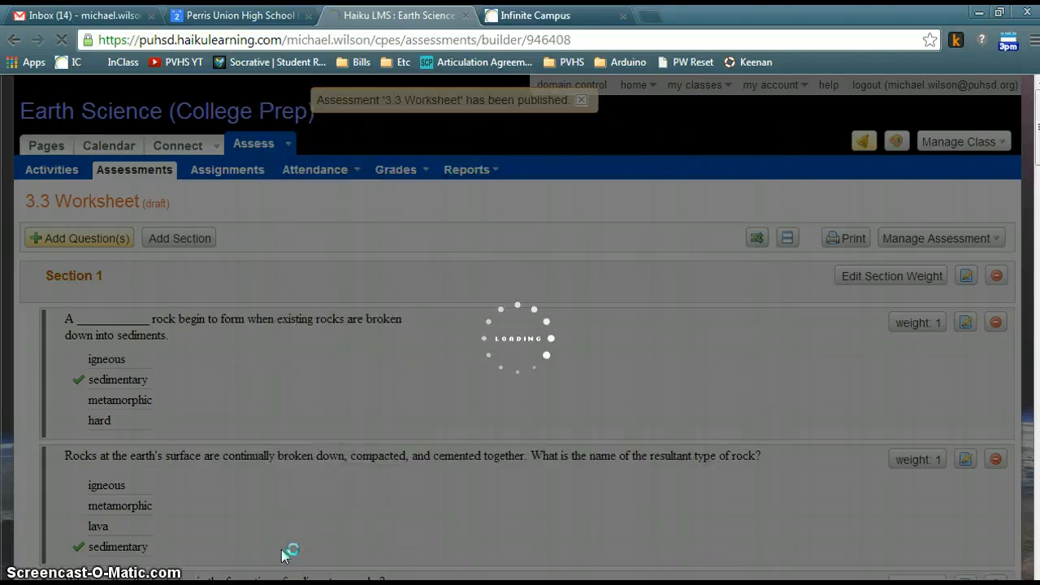